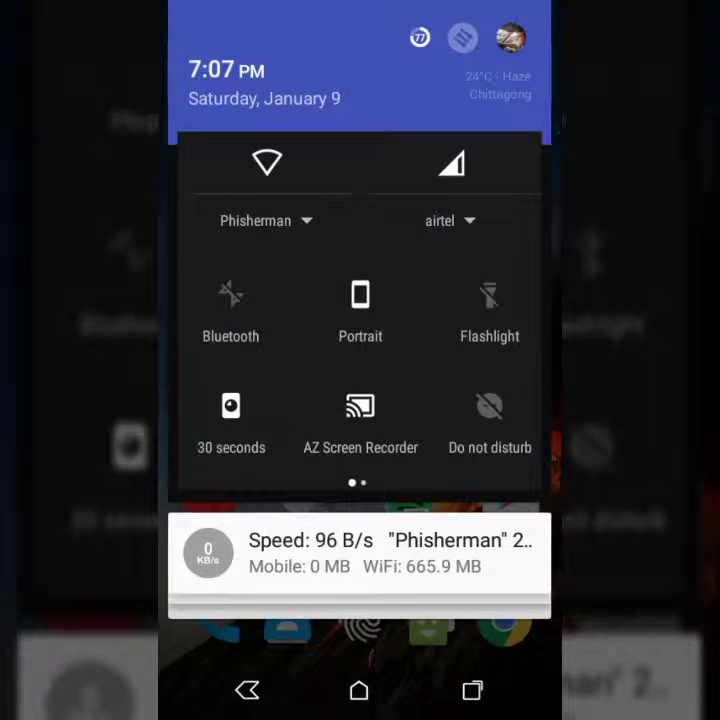
- Open Android Settings from the pulled-down quick settings panel
left_click(462, 38)
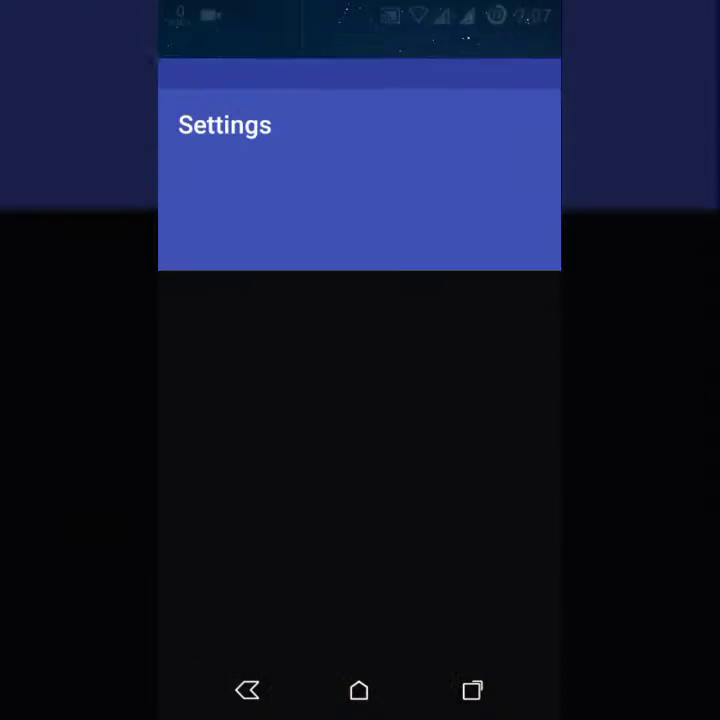
- Open About phone and find the ThunderZap kernel version entry
scroll(360, 400, "down", 5)
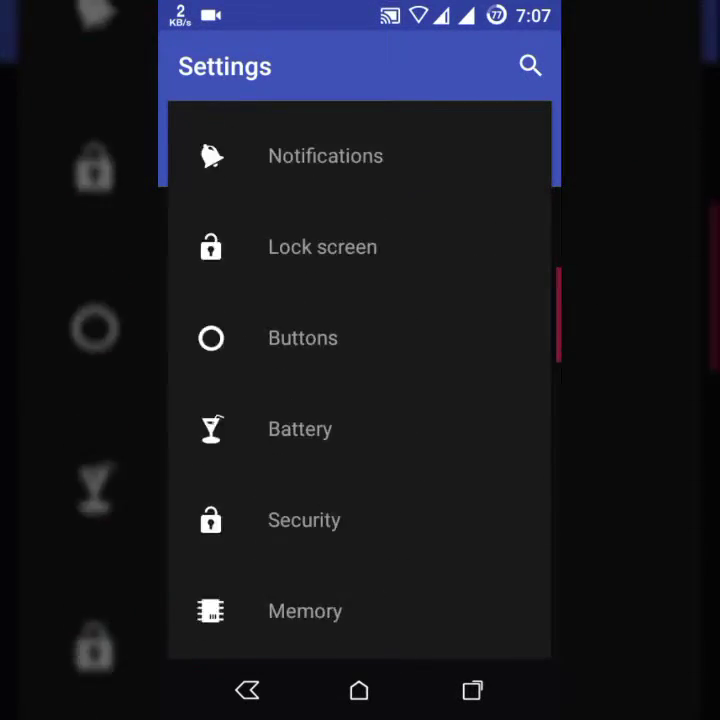
scroll(360, 400, "down", 5)
scroll(360, 400, "down", 5)
left_click(478, 600)
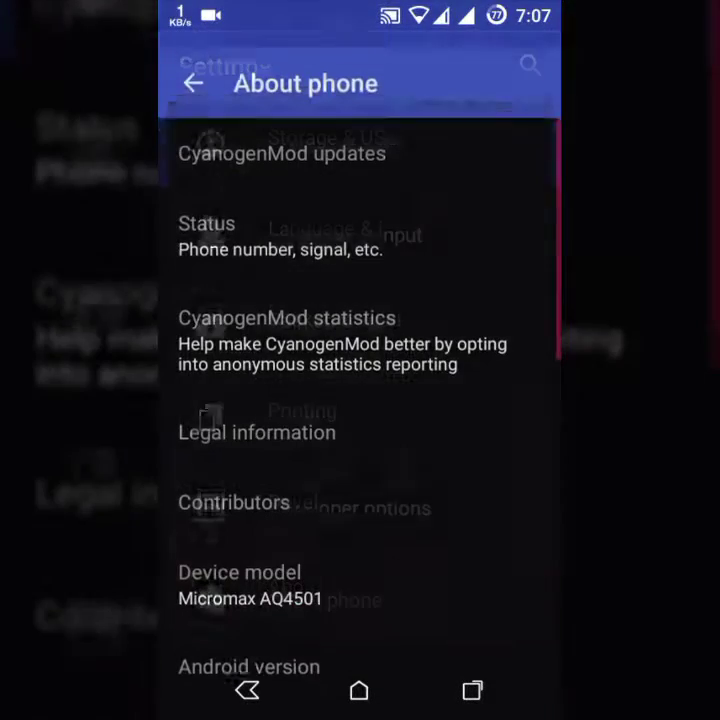
scroll(527, 333, "down", 3)
scroll(527, 333, "down", 5)
scroll(360, 400, "up", 3)
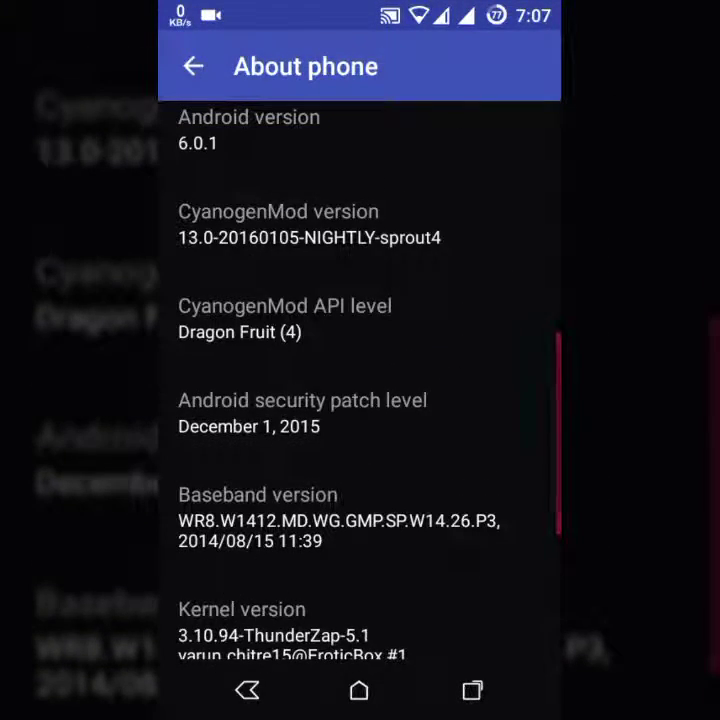
scroll(524, 241, "down", 3)
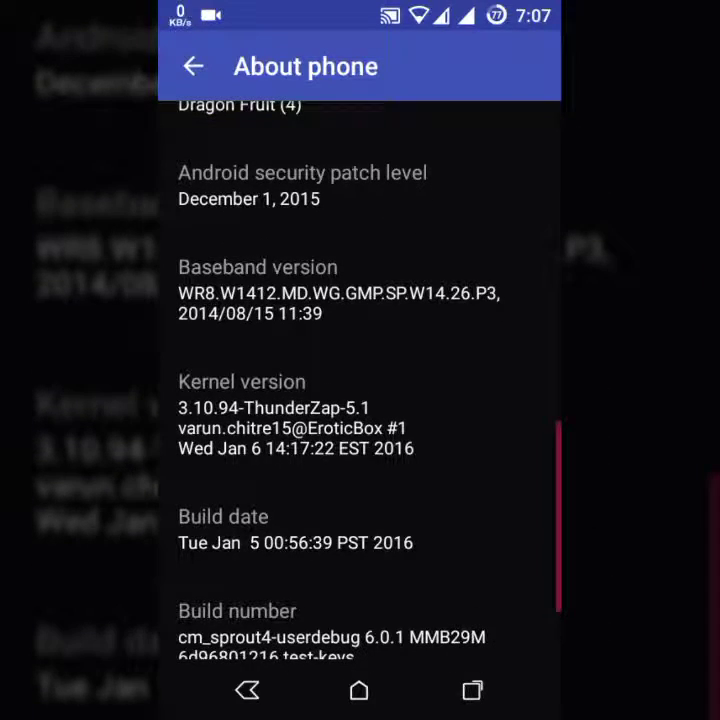
left_click(376, 450)
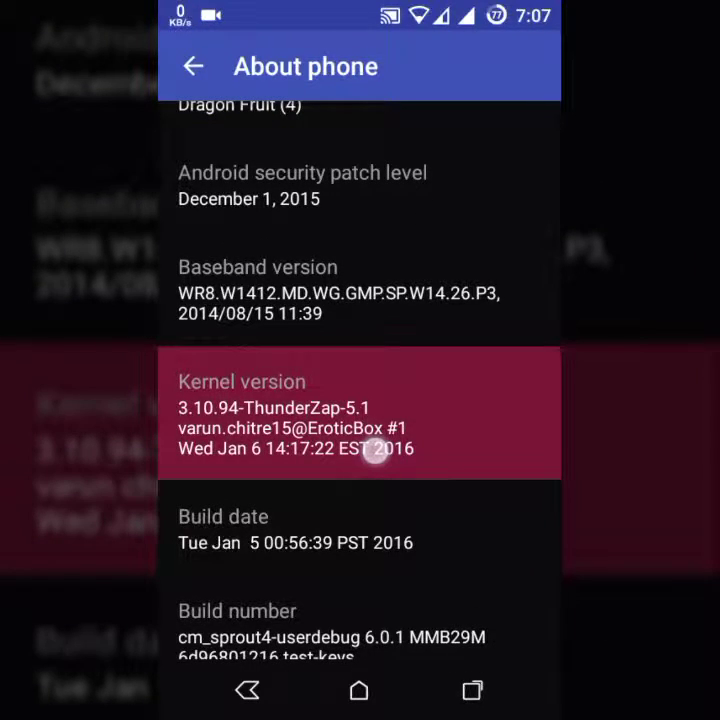
- Leave Settings for the home screen and swipe to the next launcher page
left_click_drag(376, 450, 300, 330)
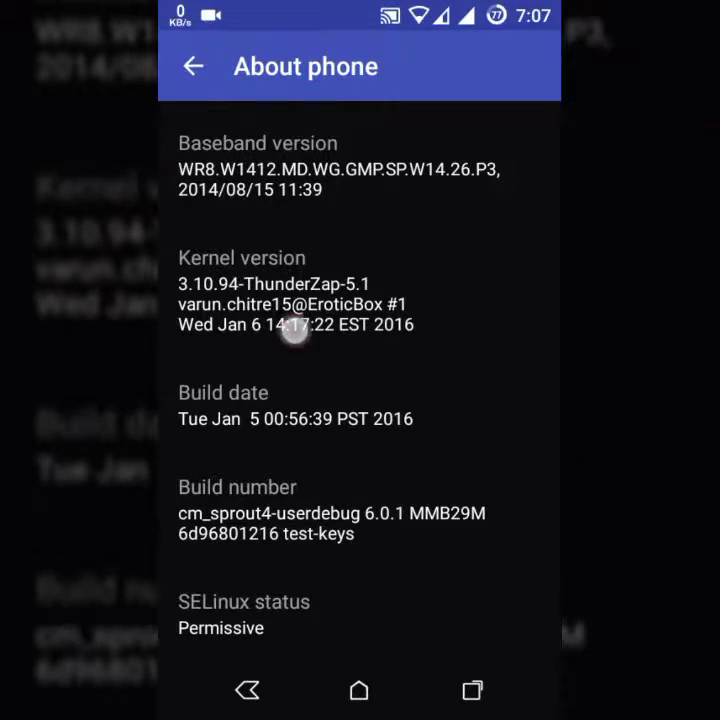
left_click_drag(300, 330, 300, 360)
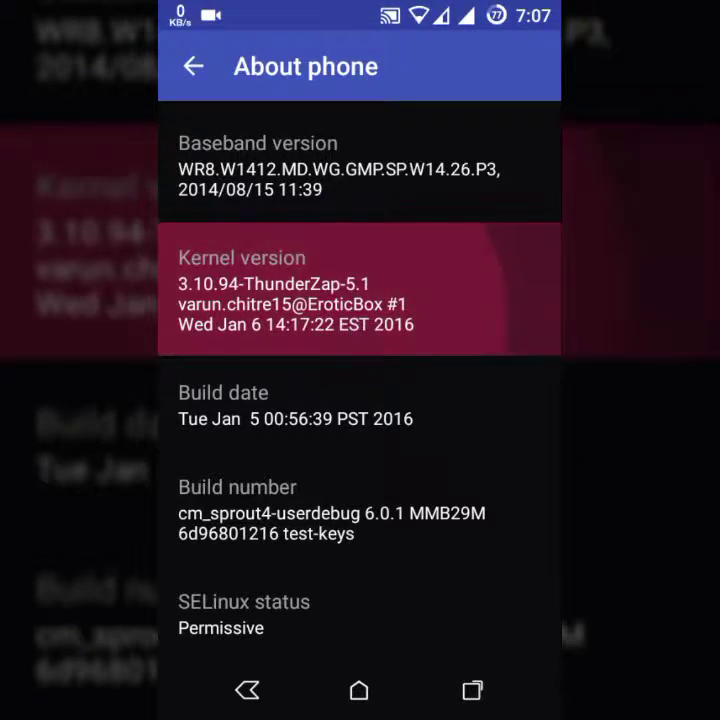
left_click(359, 690)
left_click_drag(480, 350, 240, 350)
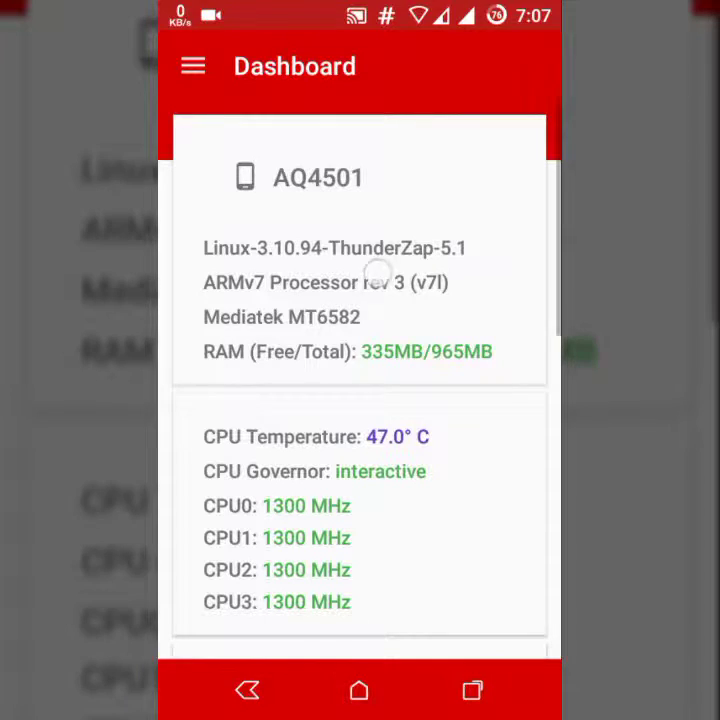
- Review the Dashboard, then go to the Sound page with headphone +2 and speaker +35 gains
left_click_drag(460, 276, 460, 262)
scroll(480, 400, "down", 3)
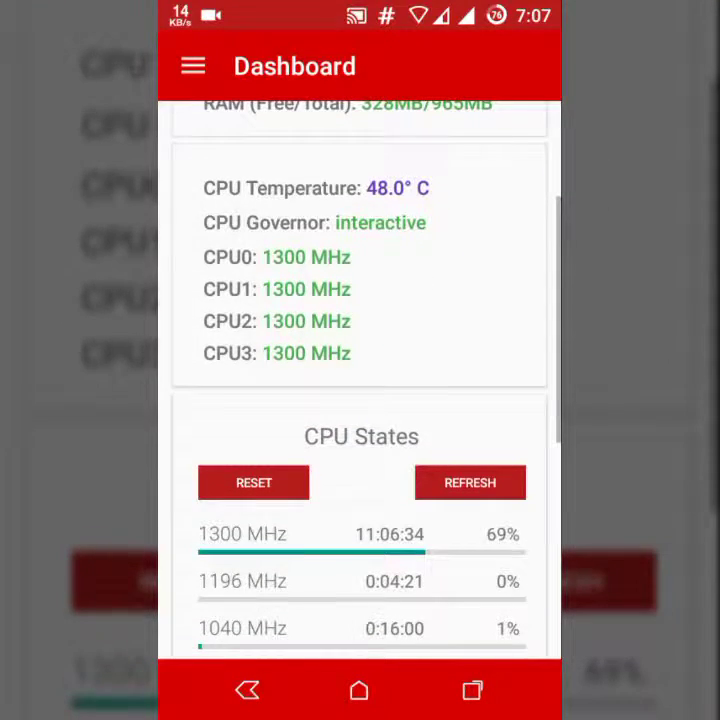
scroll(480, 400, "down", 5)
scroll(360, 400, "up", 5)
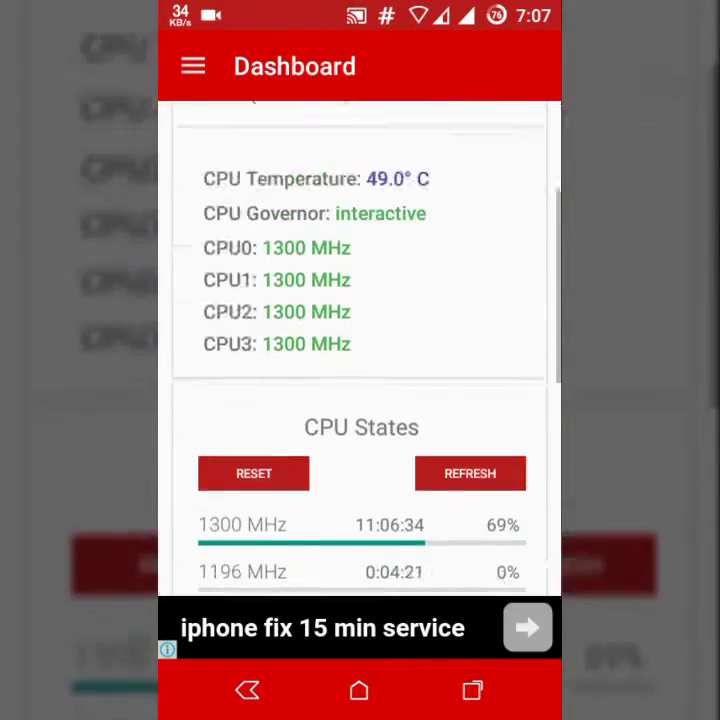
scroll(360, 400, "up", 3)
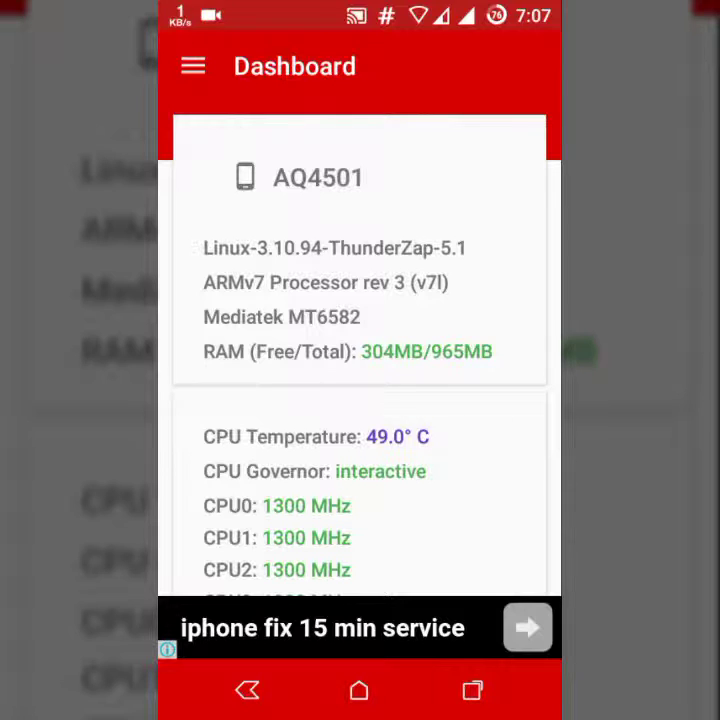
left_click(193, 66)
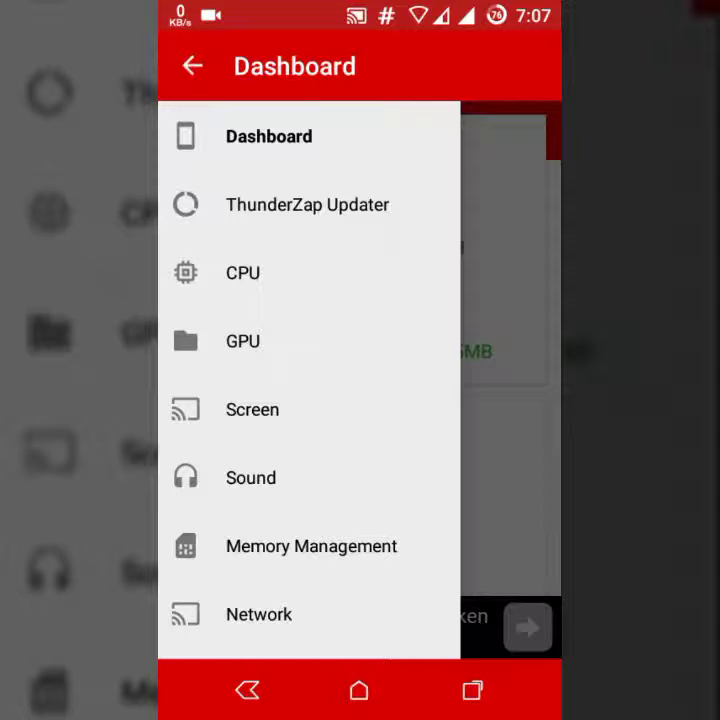
scroll(390, 309, "down", 3)
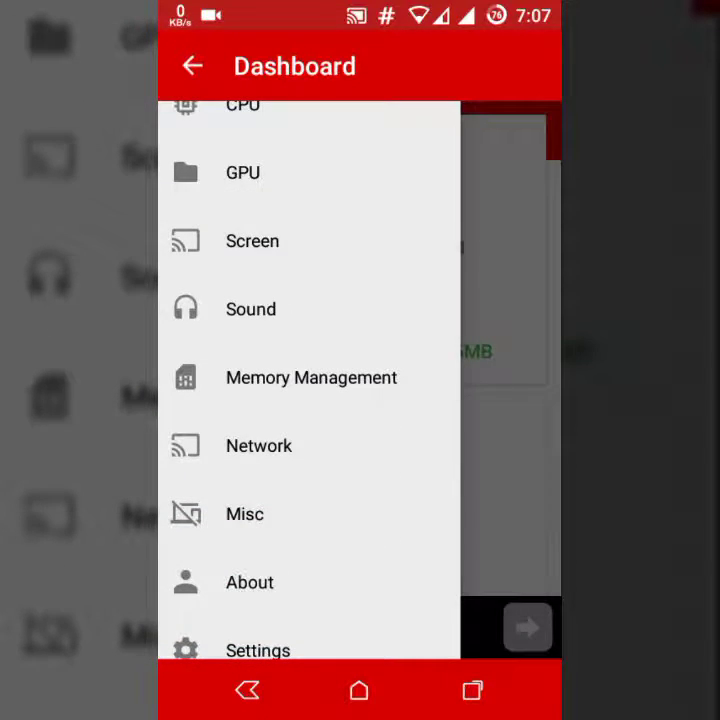
scroll(383, 426, "up", 3)
left_click(380, 458)
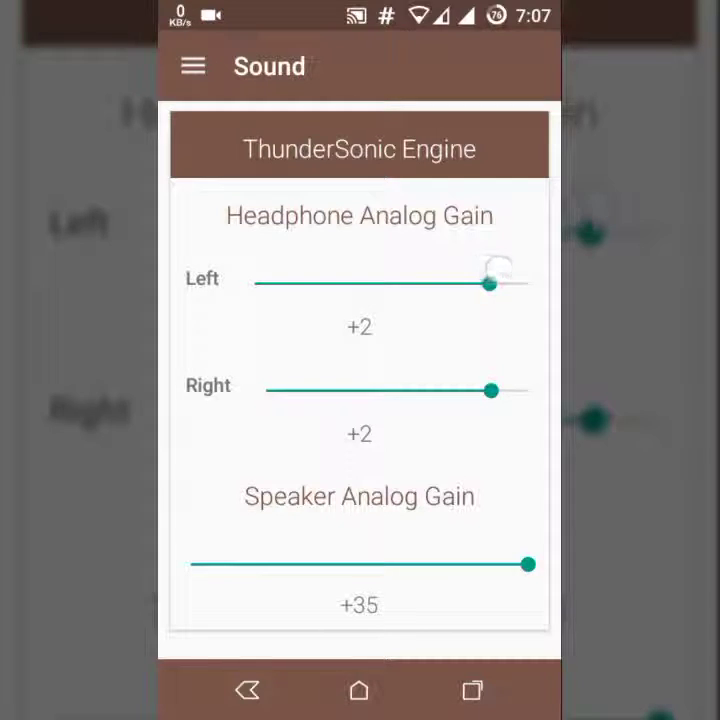
- Keep both headphone gains at +2 and set the speaker analog gain to +8
left_click_drag(497, 267, 528, 283)
mouse_move(491, 390)
left_mouse_down()
mouse_move(530, 390)
mouse_move(491, 390)
left_mouse_up()
left_click_drag(528, 283, 489, 283)
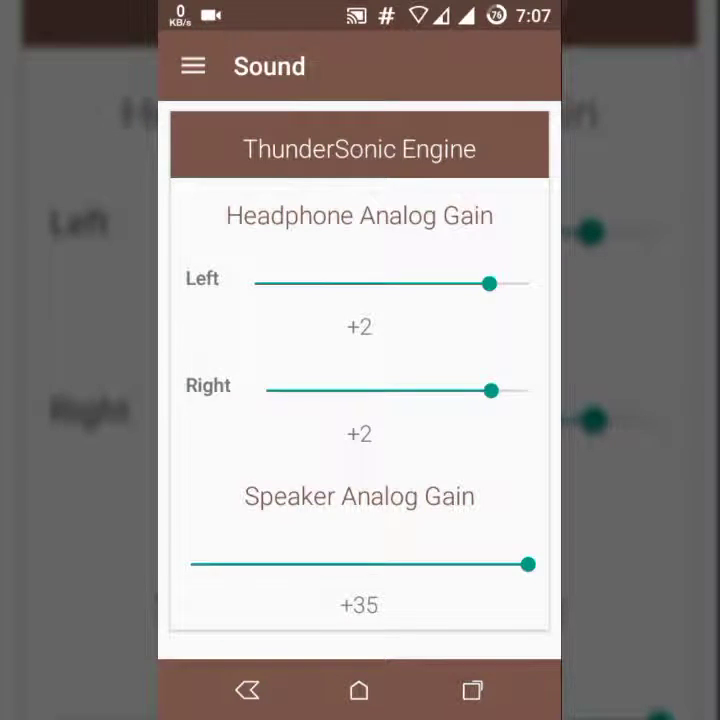
mouse_move(489, 283)
left_mouse_down()
mouse_move(423, 283)
mouse_move(489, 283)
left_mouse_up()
mouse_move(528, 564)
left_mouse_down()
mouse_move(394, 564)
mouse_move(528, 564)
left_mouse_up()
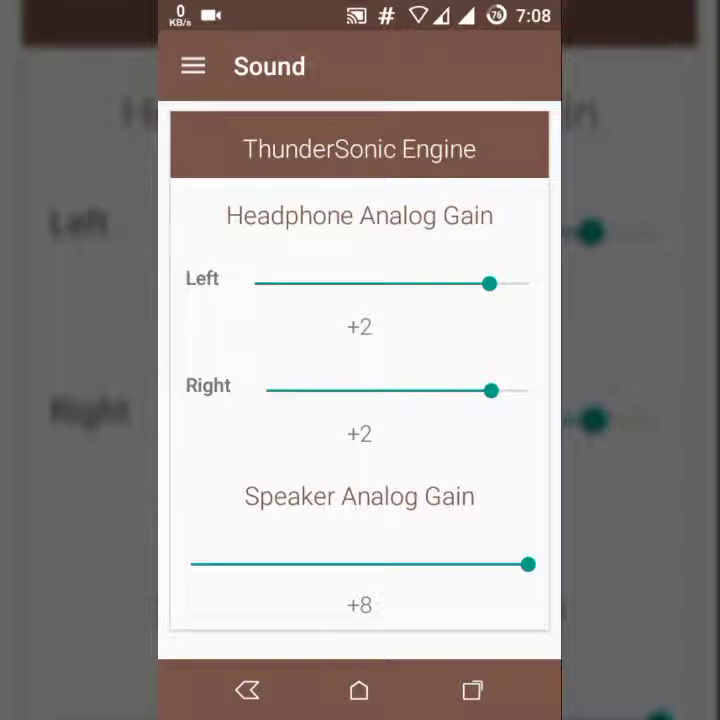
- Go to the Misc page with the ThunderCharge settings
left_click_drag(233, 469, 430, 469)
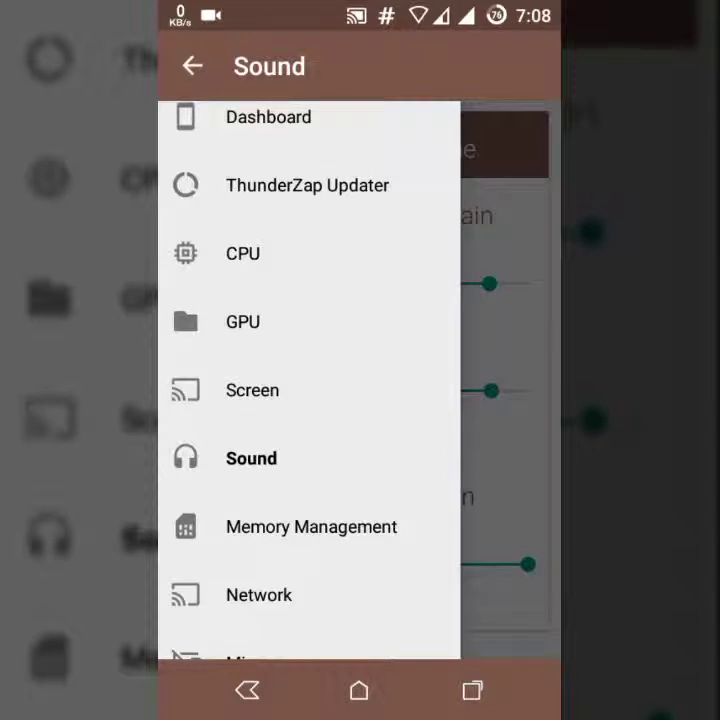
left_click_drag(420, 394, 334, 394)
left_click_drag(420, 394, 200, 394)
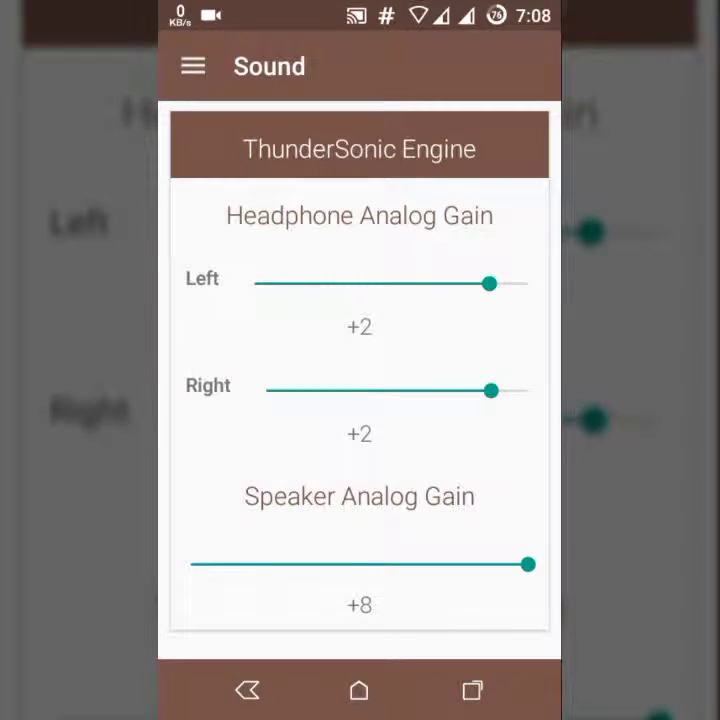
left_click(193, 66)
scroll(366, 466, "down", 3)
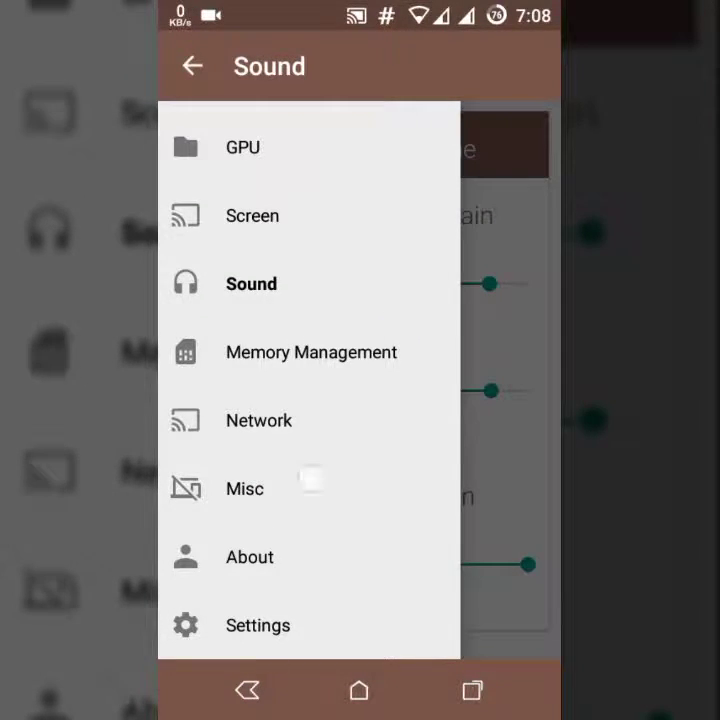
left_click(311, 481)
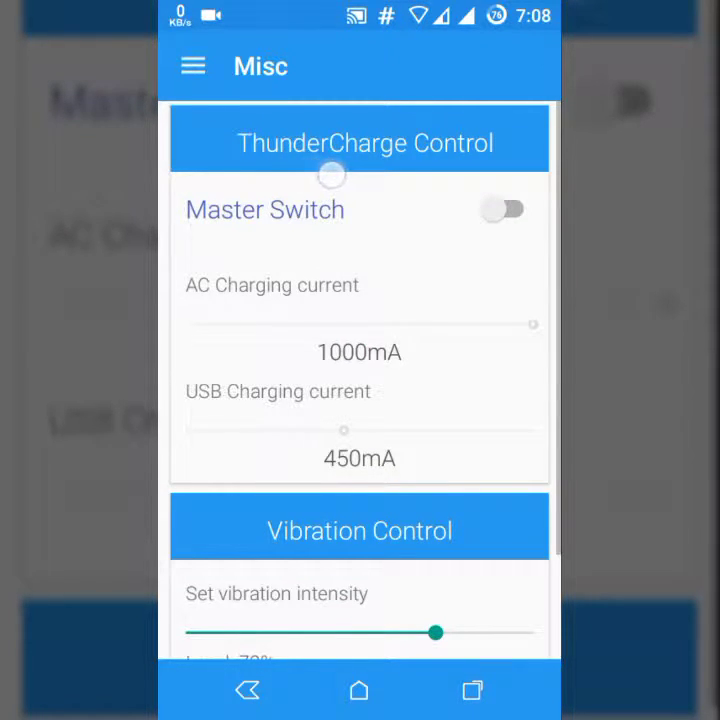
- Turn on ThunderCharge, set AC charging current to 800mA and USB to 650mA
scroll(360, 380, "down", 1)
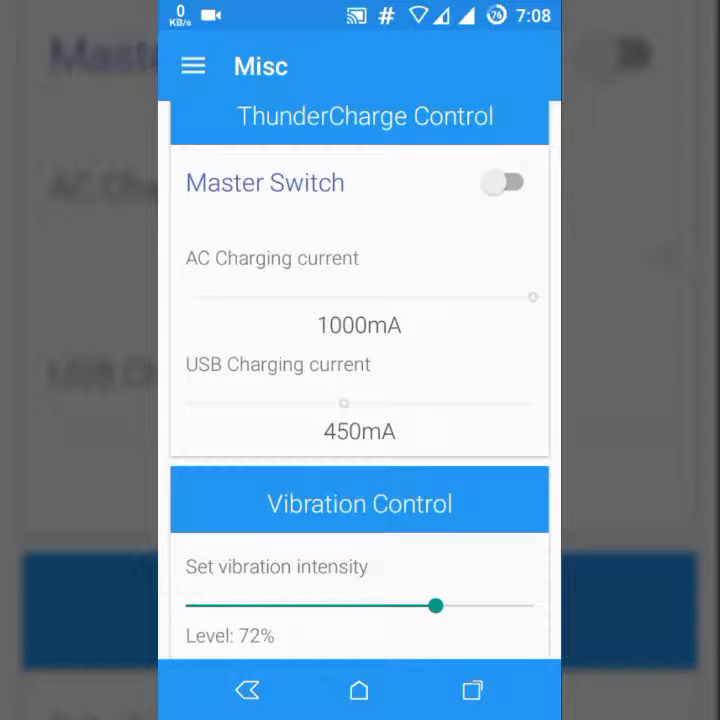
left_click(507, 182)
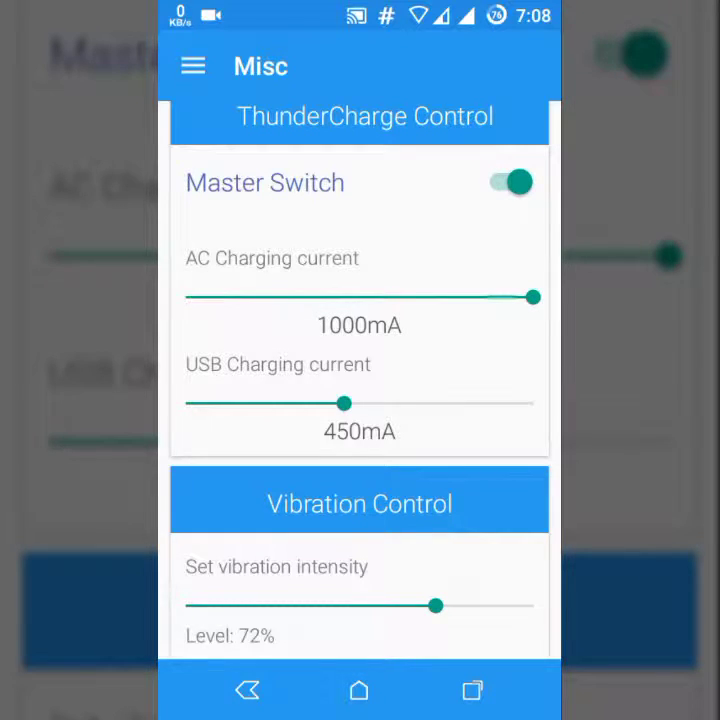
left_click_drag(533, 297, 281, 297)
mouse_move(312, 340)
left_mouse_down()
mouse_move(486, 363)
mouse_move(538, 350)
left_mouse_up()
mouse_move(344, 405)
left_mouse_down()
mouse_move(411, 418)
mouse_move(545, 425)
mouse_move(463, 404)
mouse_move(405, 404)
left_mouse_up()
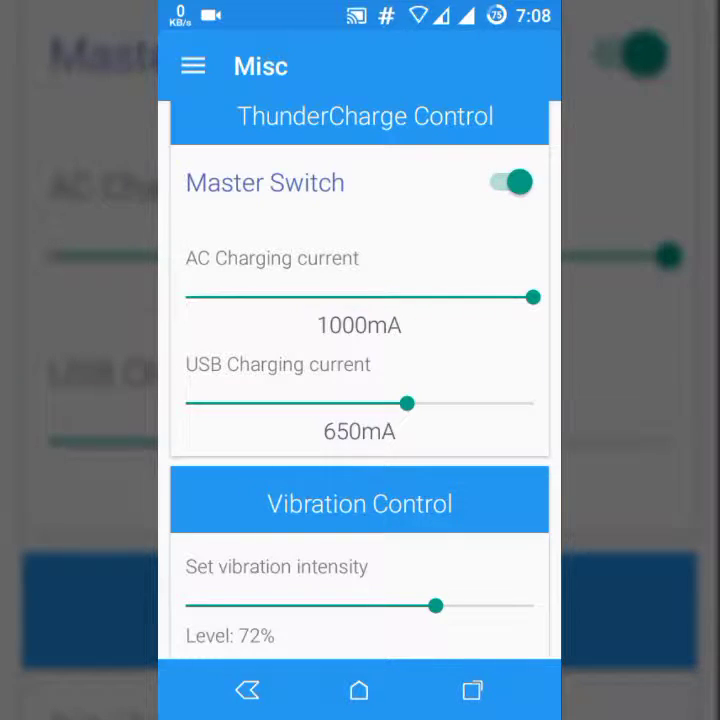
- Go to the GPU page showing the Mali 400MP2
scroll(360, 400, "down", 2)
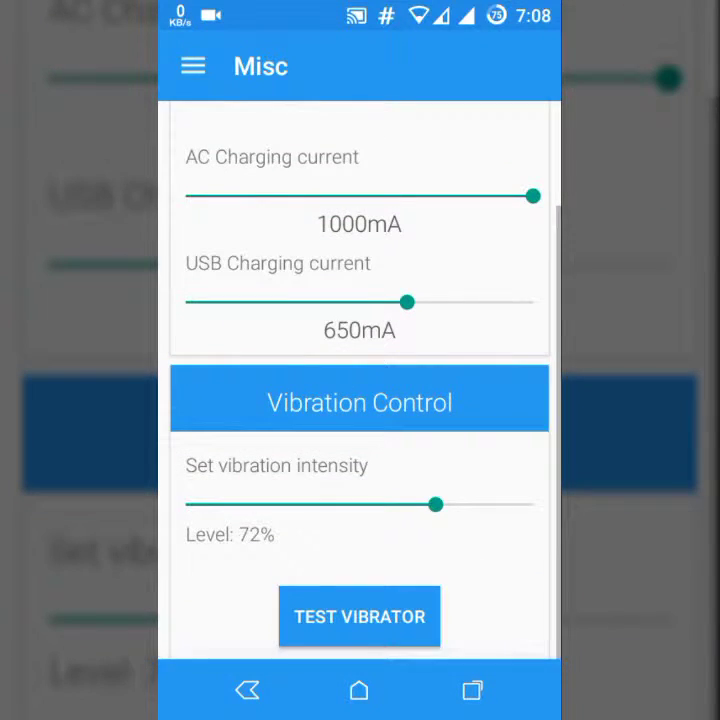
left_click(193, 66)
left_click(243, 147)
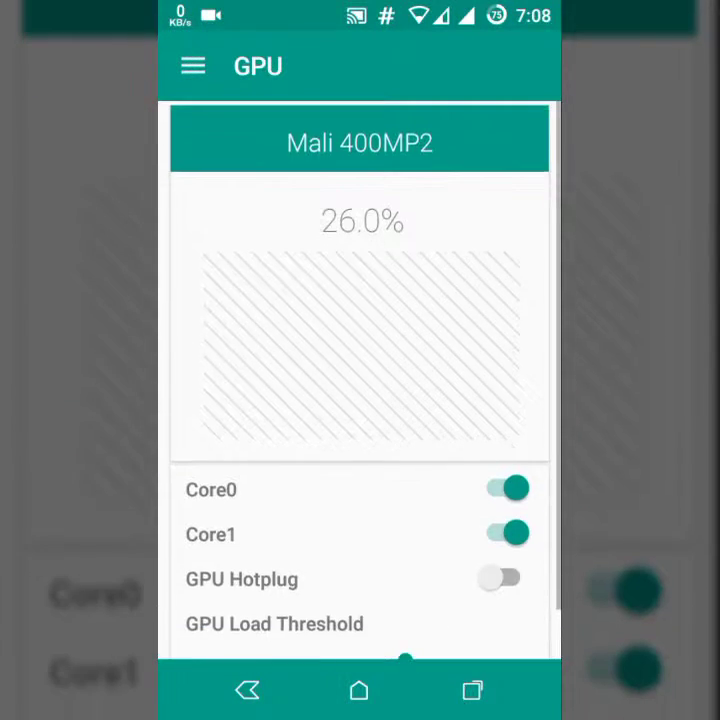
- Open the Dashboard page and scroll through its details
left_click(193, 66)
scroll(308, 380, "up", 2)
left_click(268, 136)
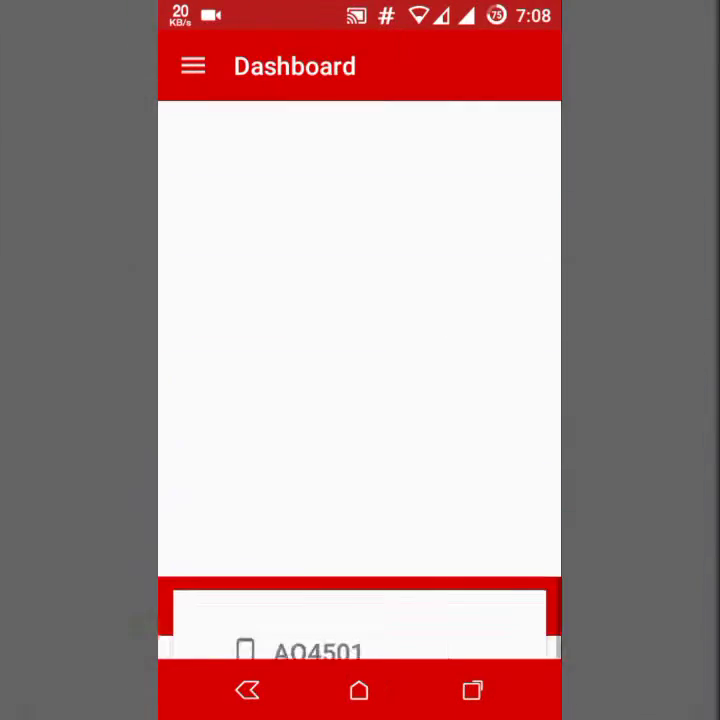
scroll(360, 380, "down", 5)
scroll(360, 380, "down", 3)
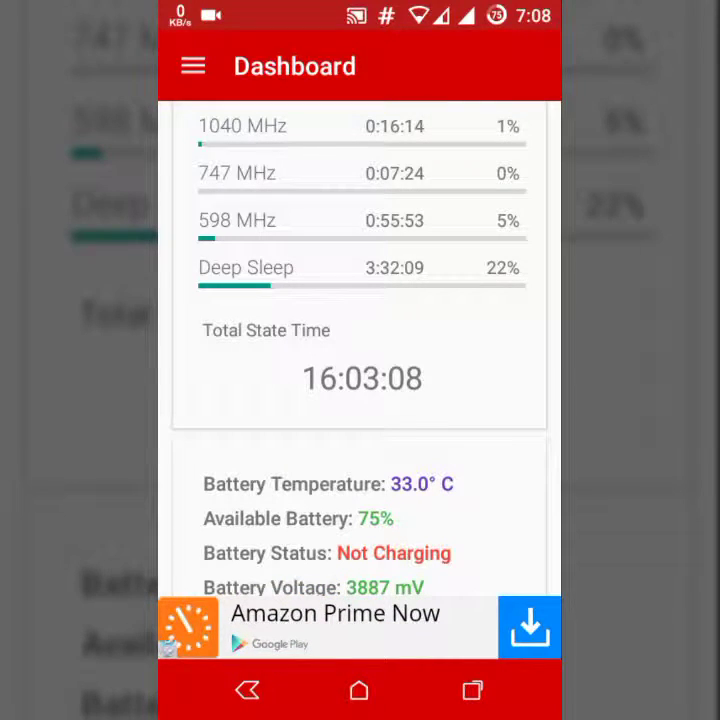
- On the Misc page, switch the ThunderCharge master switch off
left_click(193, 66)
scroll(308, 400, "down", 2)
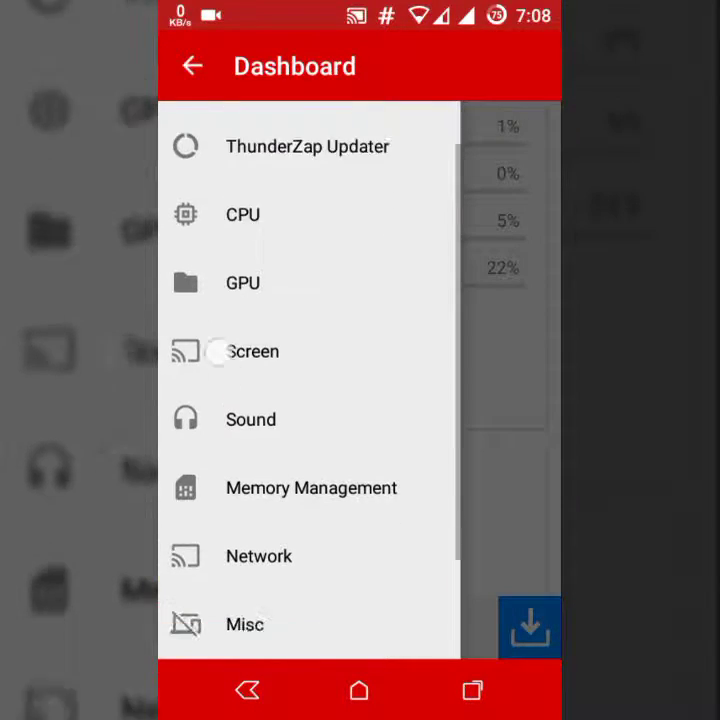
scroll(308, 400, "down", 2)
left_click(240, 392)
scroll(360, 400, "down", 1)
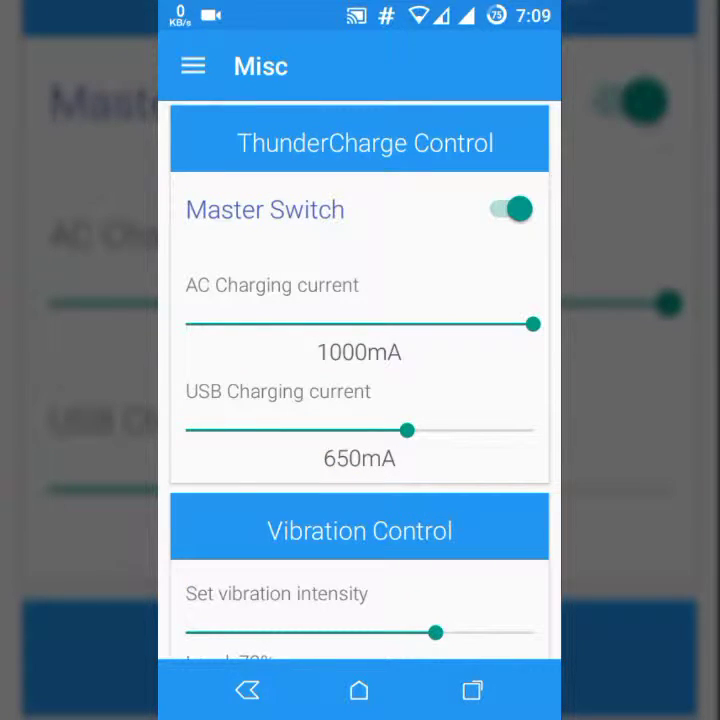
scroll(360, 450, "down", 3)
scroll(244, 386, "up", 3)
left_click(511, 209)
- Go to the CPU page showing the interactive governor and 1300/598Mhz limits
left_click_drag(162, 400, 344, 395)
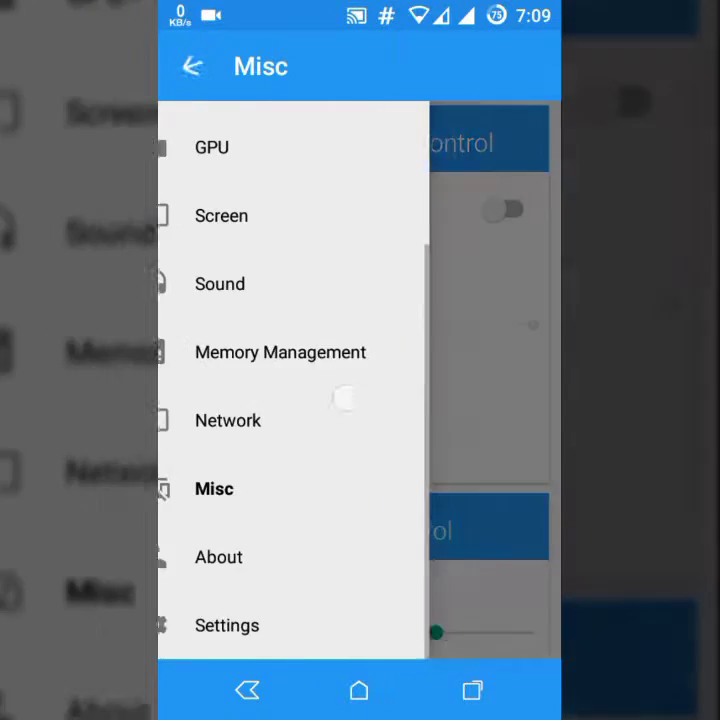
scroll(250, 420, "up", 3)
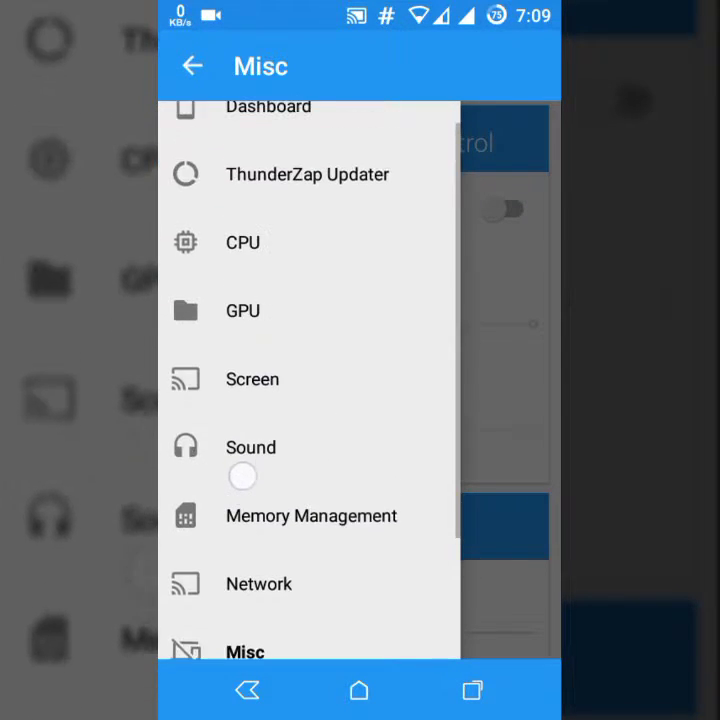
left_click(243, 263)
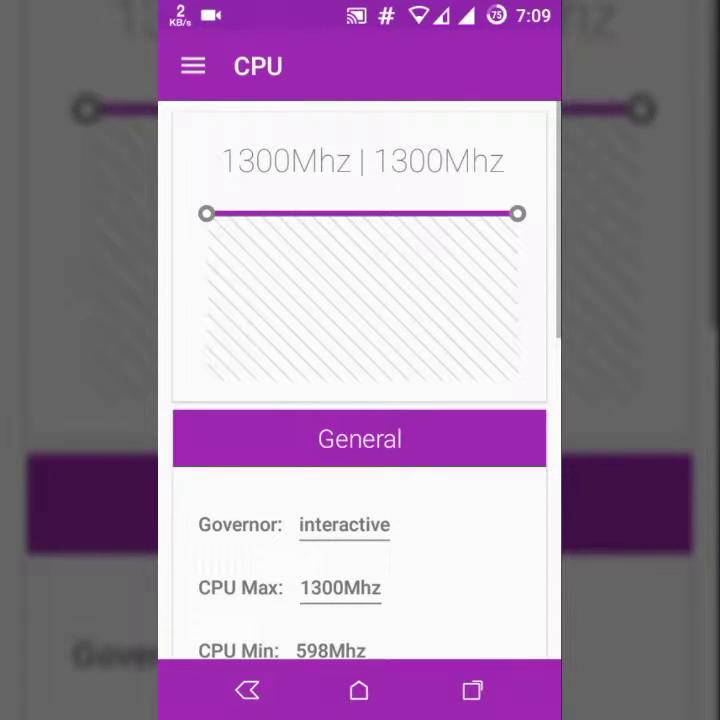
- Change the CPU governor from interactive to thunderx, then to performance
scroll(360, 400, "down", 2)
left_click(344, 377)
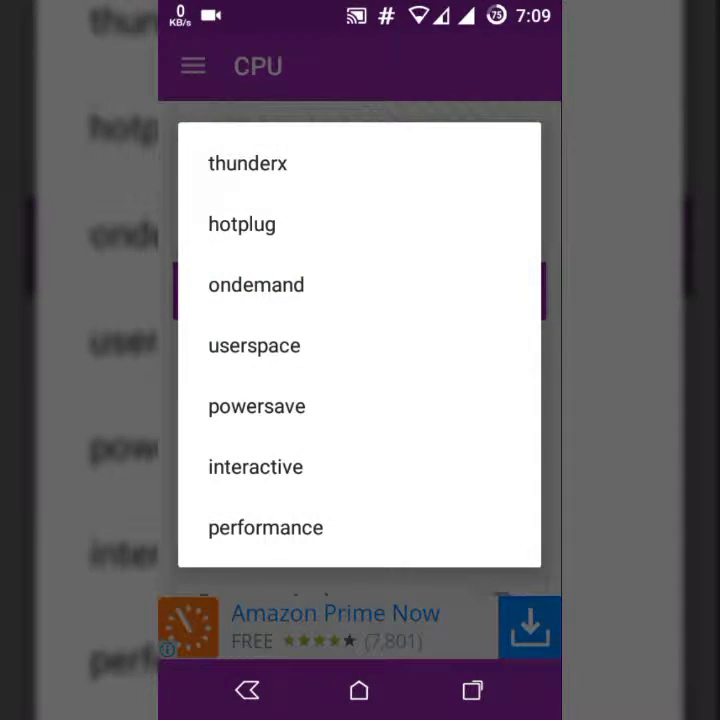
left_click(212, 168)
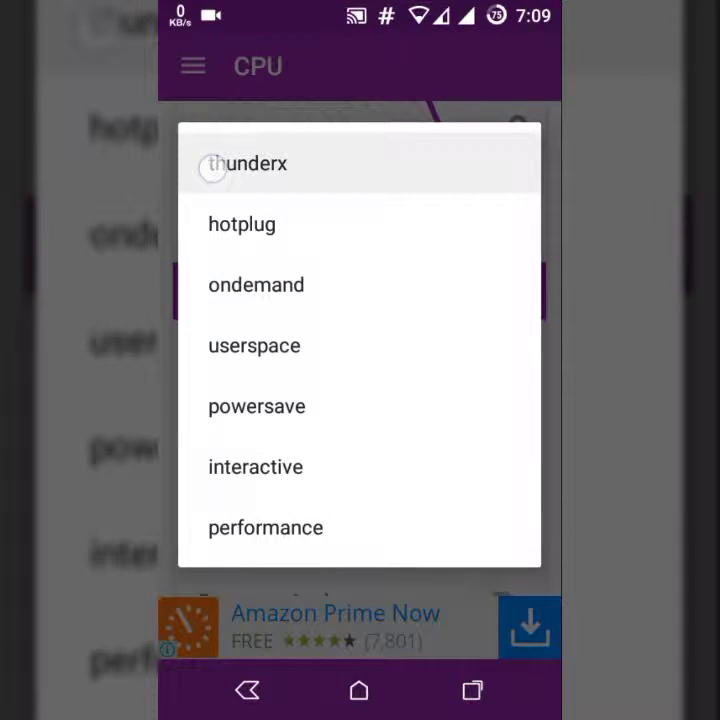
scroll(278, 560, "up", 3)
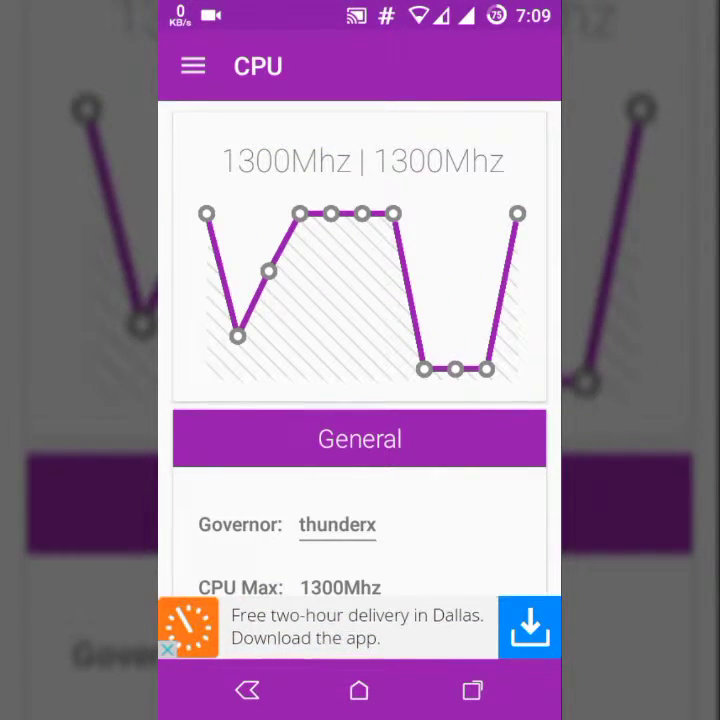
left_click(303, 545)
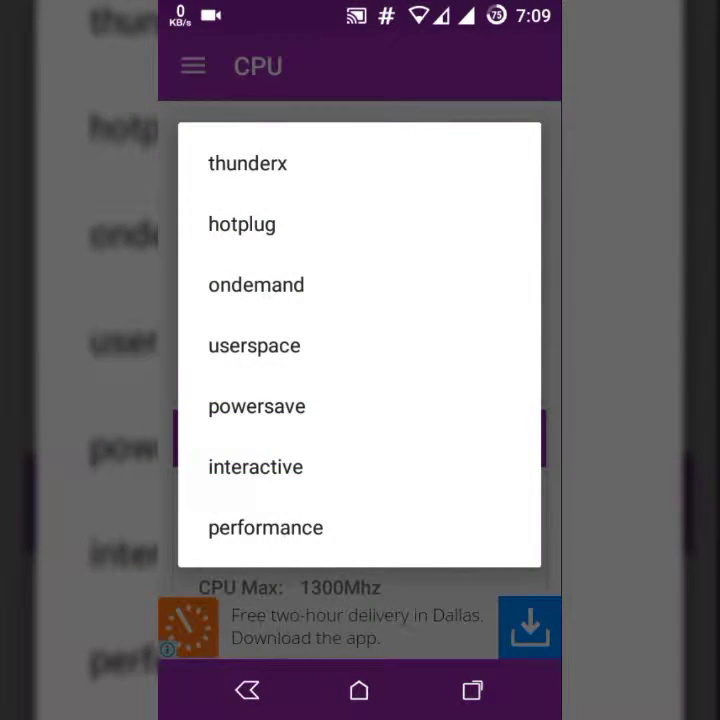
left_click(265, 527)
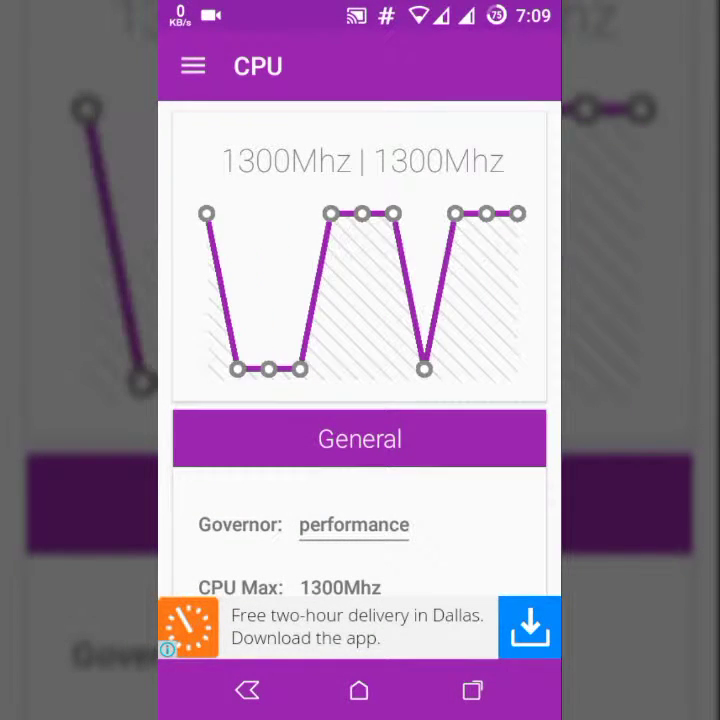
left_click(193, 66)
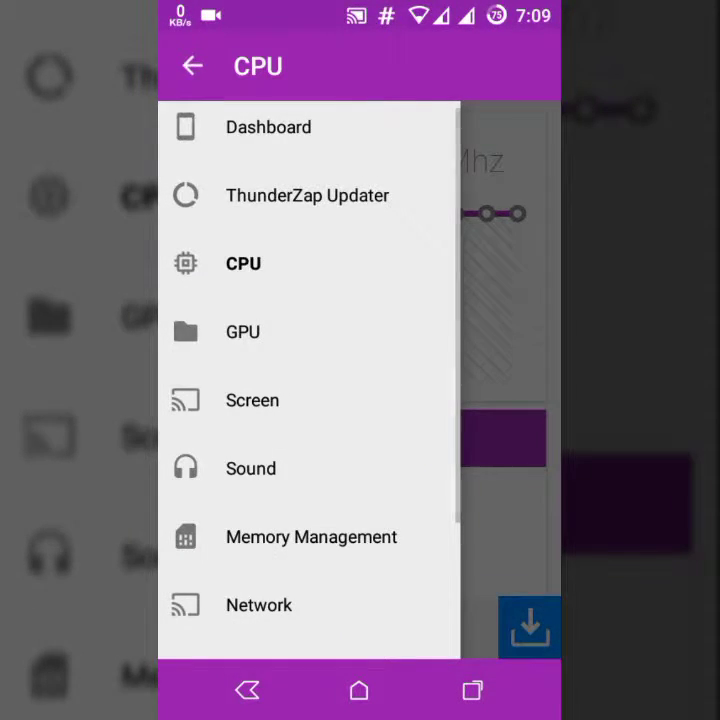
- View Memory Management, then Network, dismissing WiFi Power Mode choices unchanged
scroll(309, 380, "down", 3)
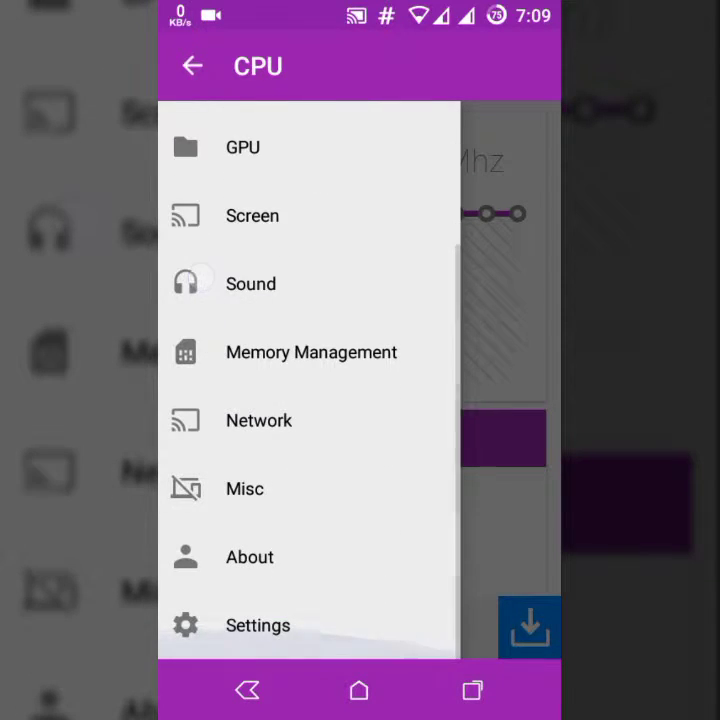
left_click(214, 374)
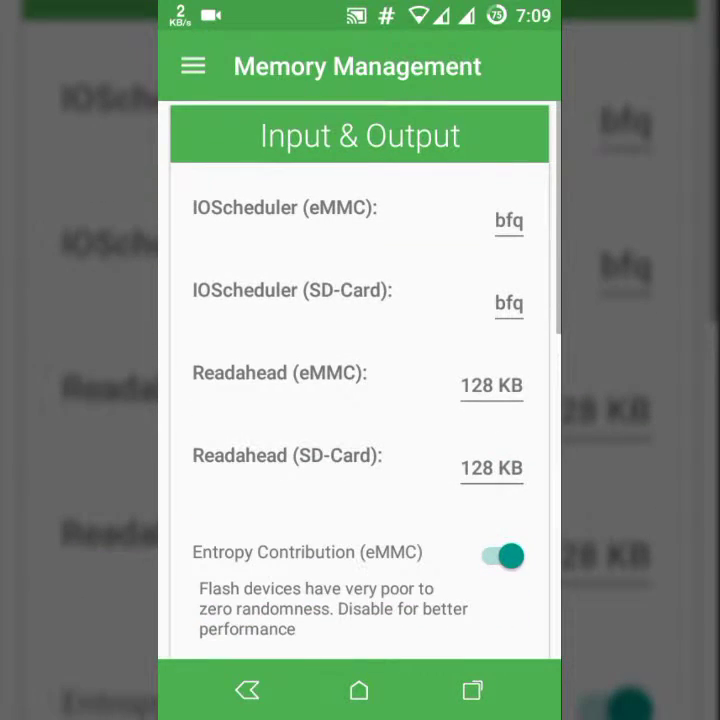
scroll(286, 288, "down", 2)
left_click(193, 66)
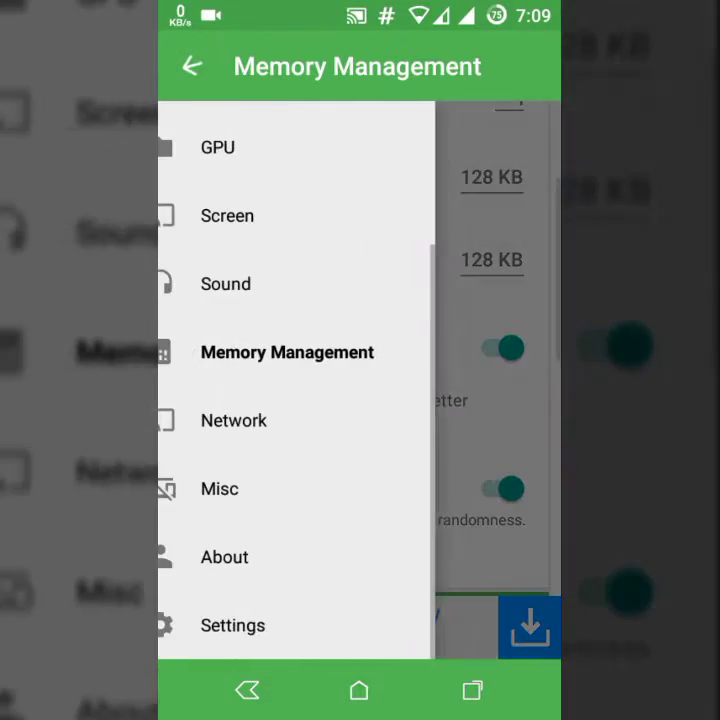
left_click(259, 420)
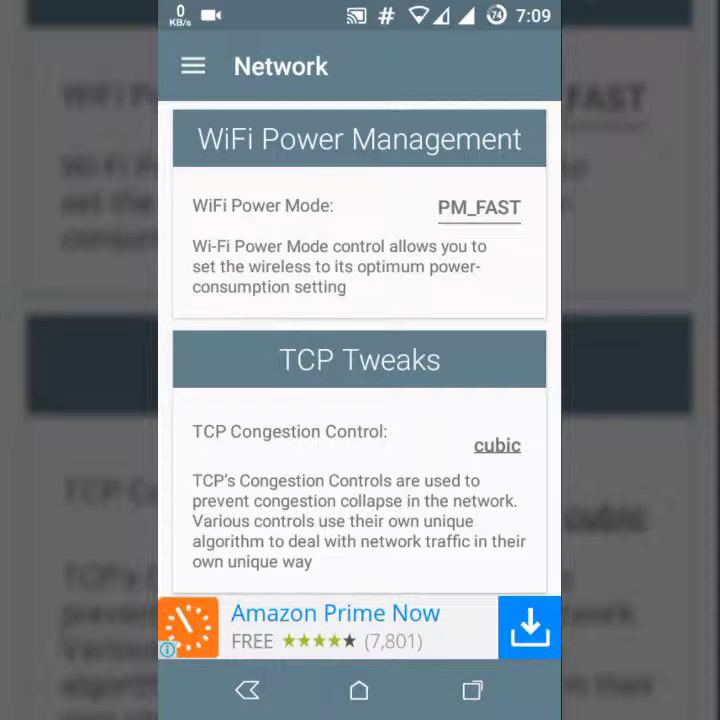
left_click(479, 207)
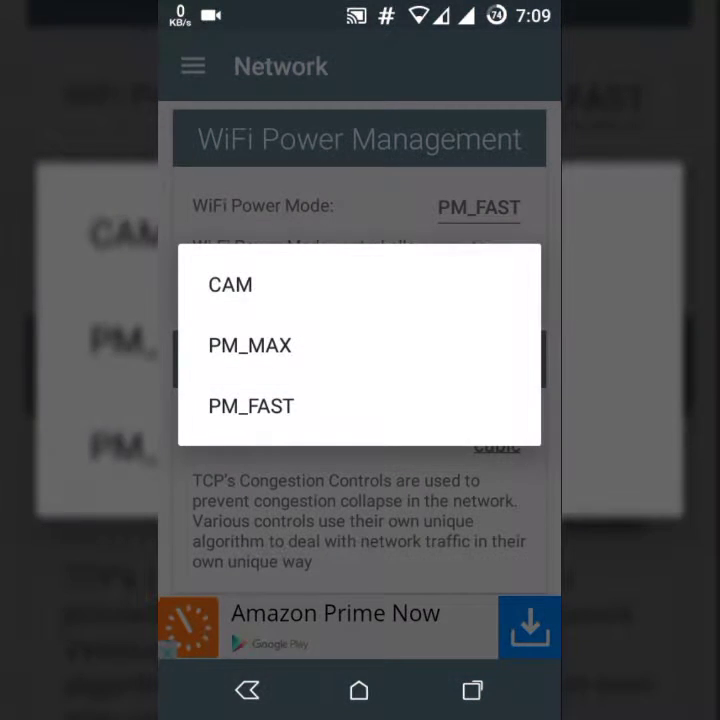
key("Escape")
- Confirm the Dashboard shows the performance governor at 1300 MHz, then return home
left_click(193, 65)
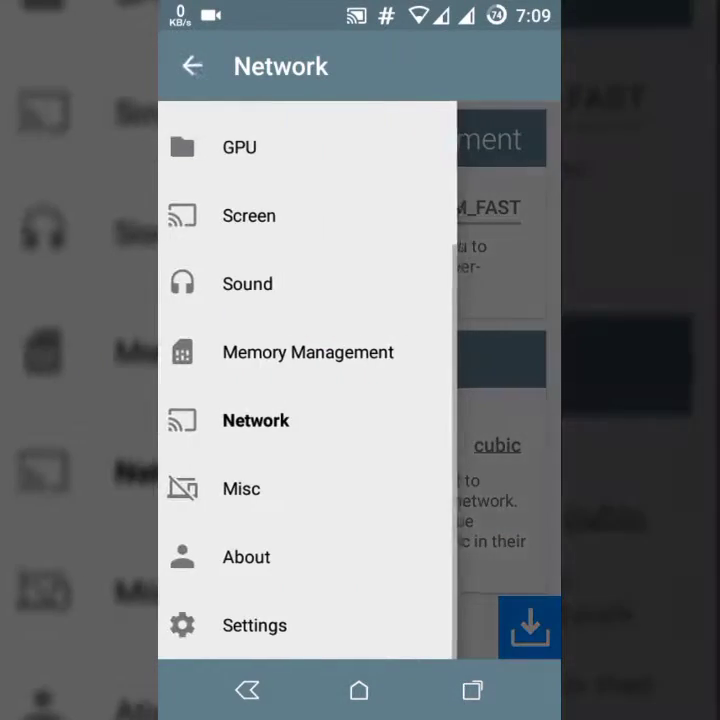
scroll(309, 350, "up", 3)
left_click(349, 125)
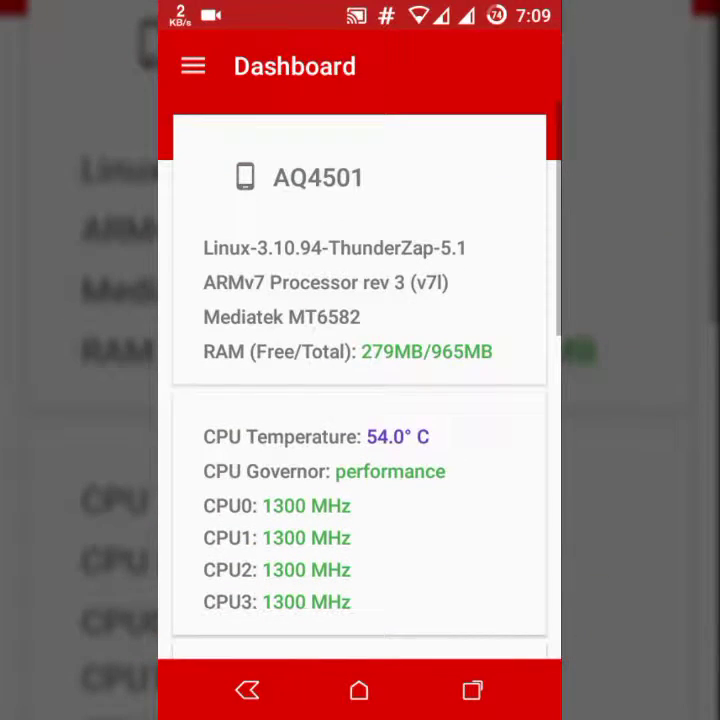
left_click(359, 690)
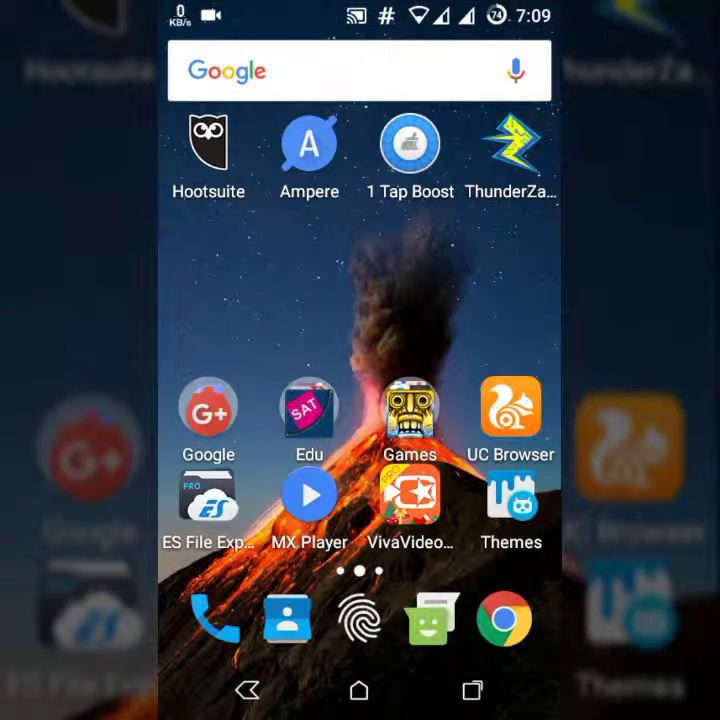